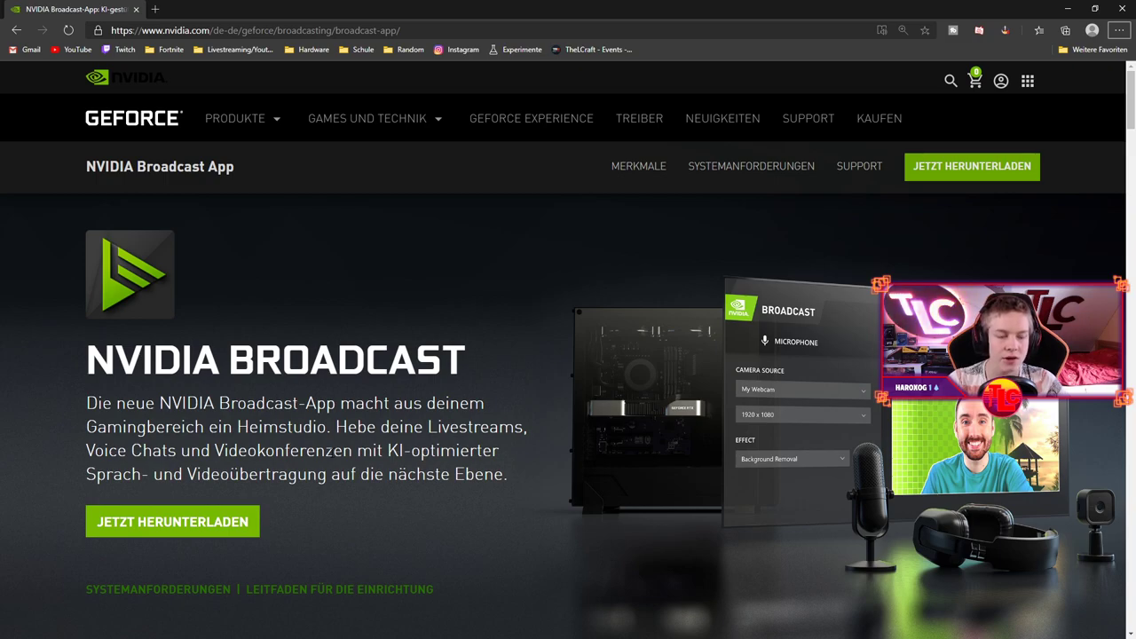
# Step: Start the download of the NVIDIA Broadcast app from its product page
pyautogui.click(206, 529)
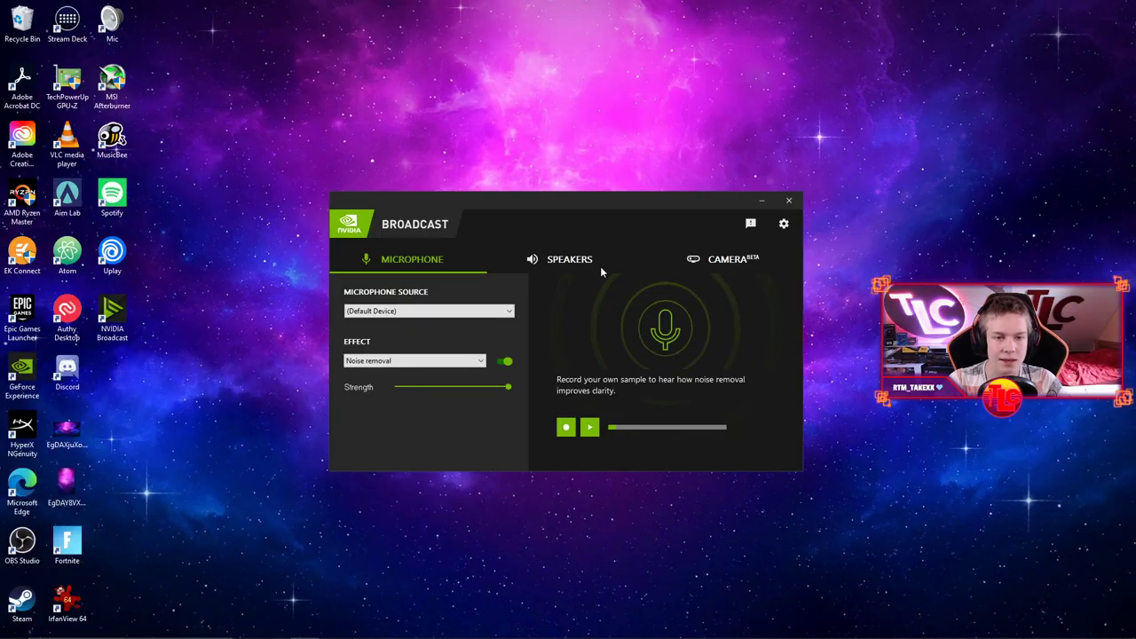
# Step: Set the microphone source to Microphone (Auna Mic CM900) with the Noise removal effect at full strength
pyautogui.moveTo(586, 207)
pyautogui.mouseDown()
pyautogui.moveTo(566, 209)
pyautogui.moveTo(593, 208)
pyautogui.mouseUp()
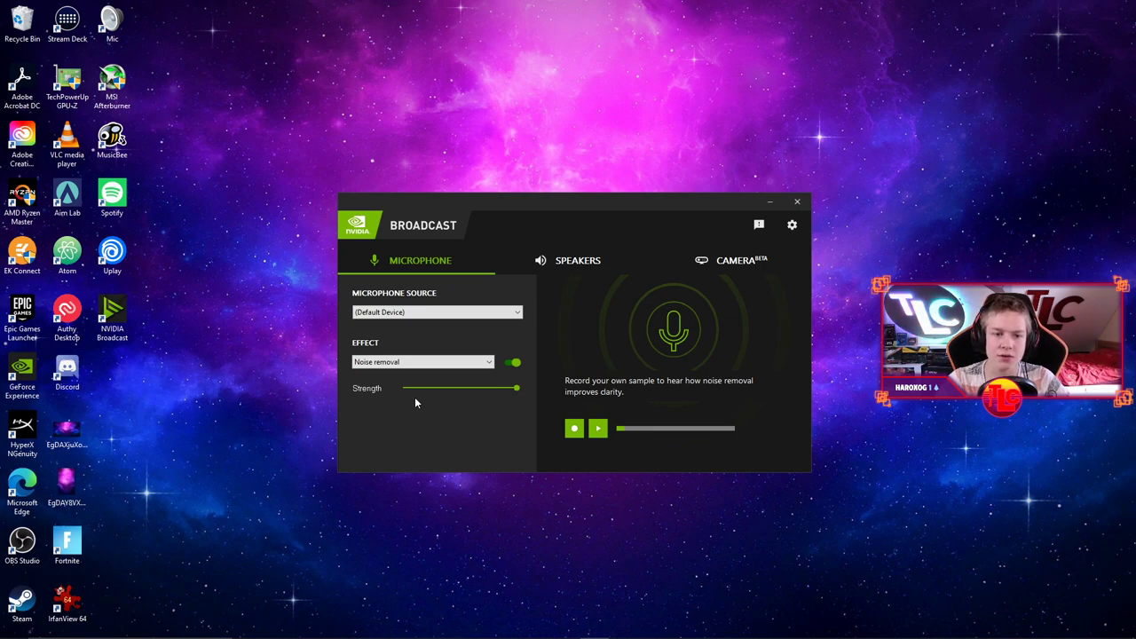
pyautogui.click(424, 321)
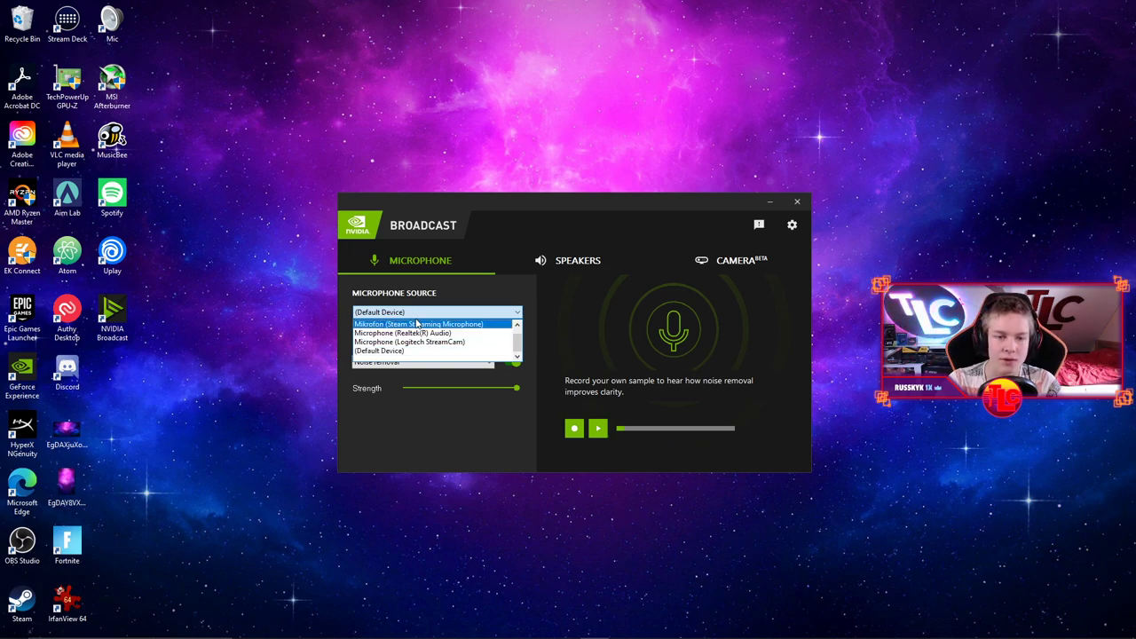
pyautogui.scroll(1, 420, 342)
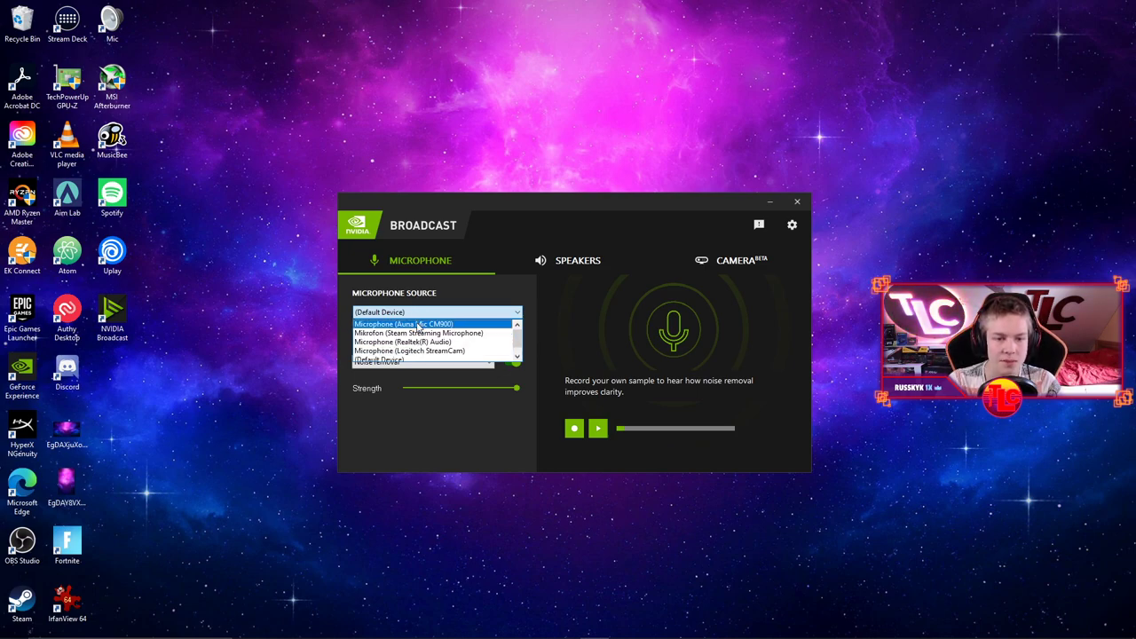
pyautogui.click(417, 325)
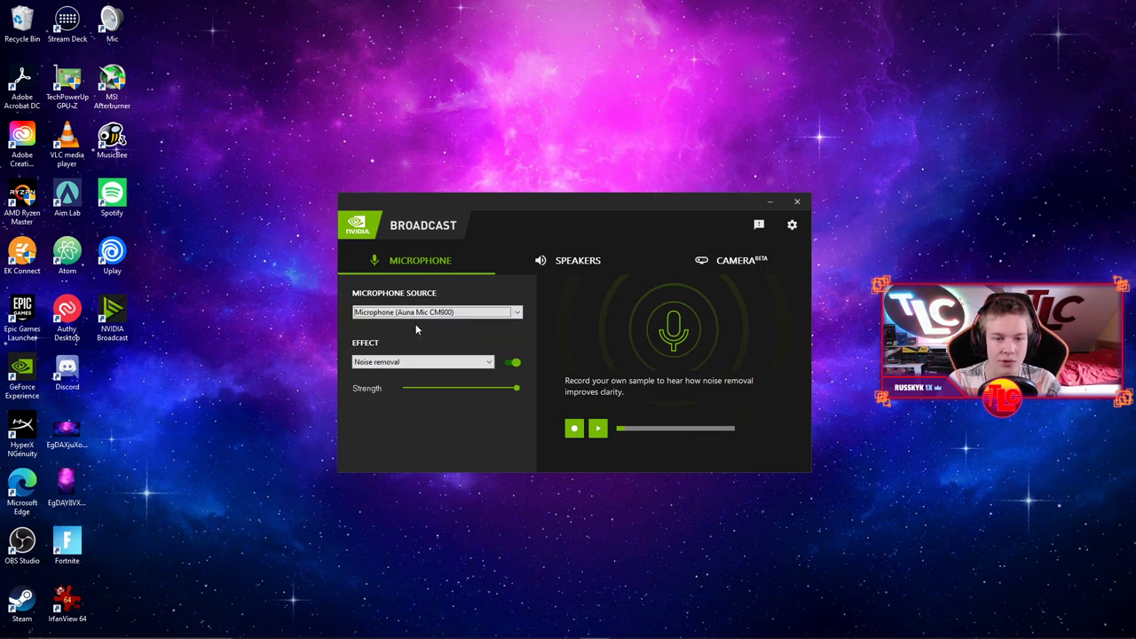
pyautogui.click(423, 363)
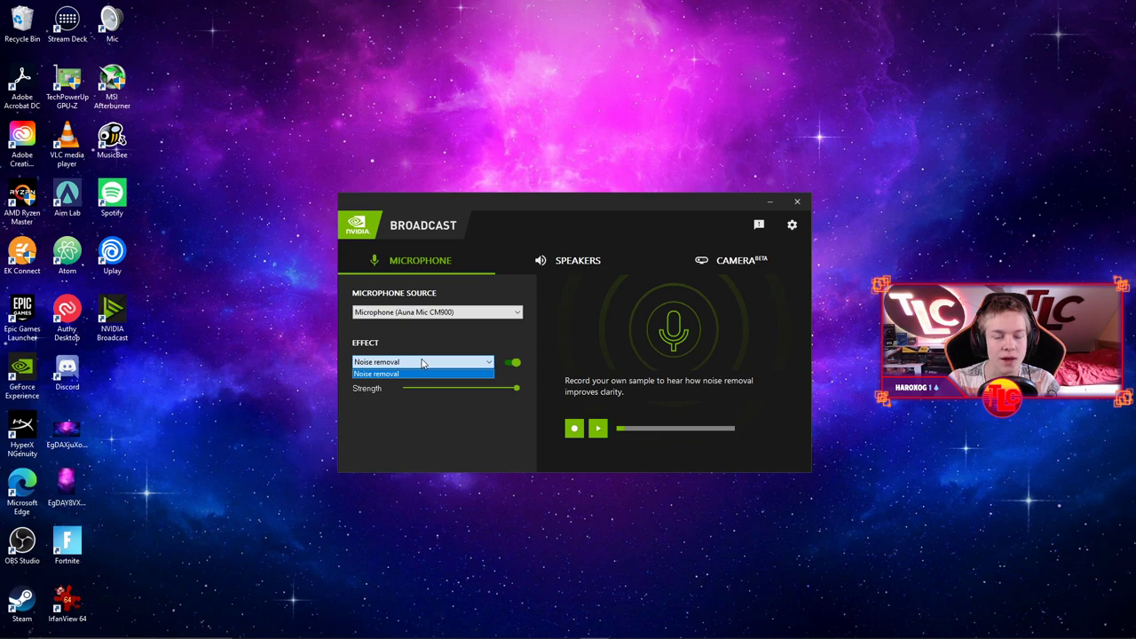
pyautogui.click(428, 339)
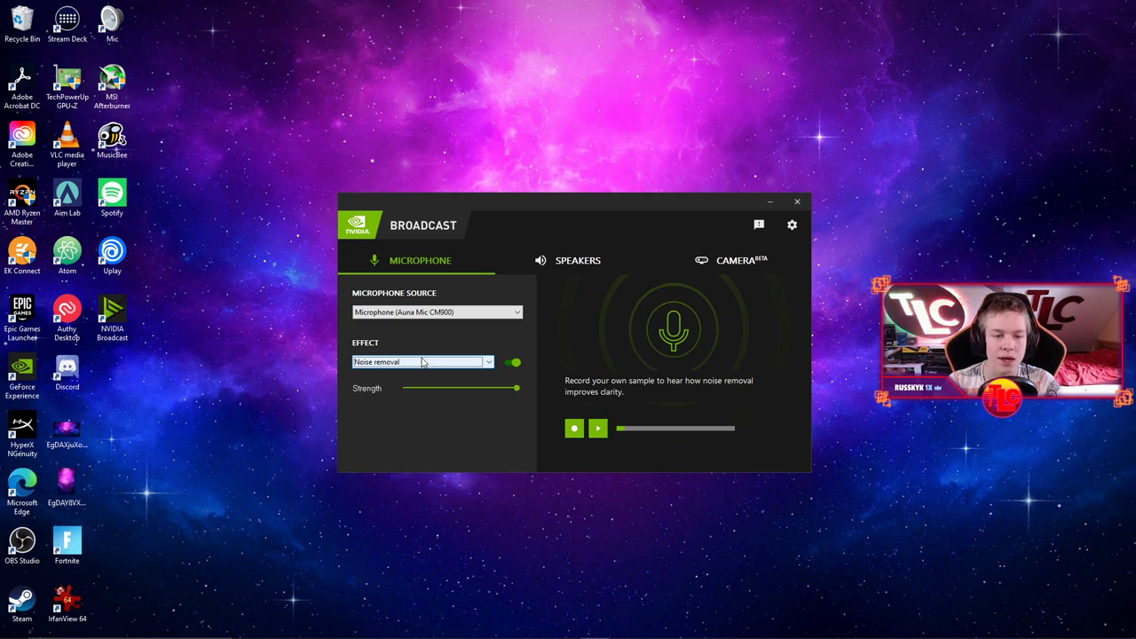
pyautogui.moveTo(515, 389)
pyautogui.mouseDown()
pyautogui.moveTo(464, 389)
pyautogui.moveTo(513, 389)
pyautogui.mouseUp()
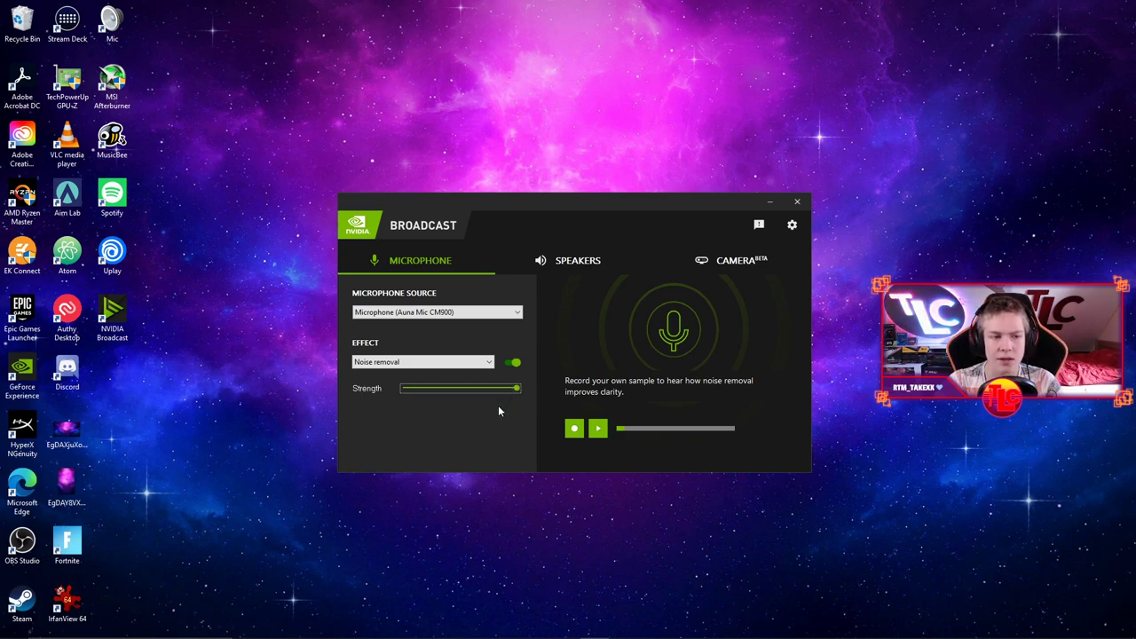
# Step: Set the speakers' audio source to Speakers (Realtek(R) Audio), and switch its Noise removal effect on and off again
pyautogui.click(541, 263)
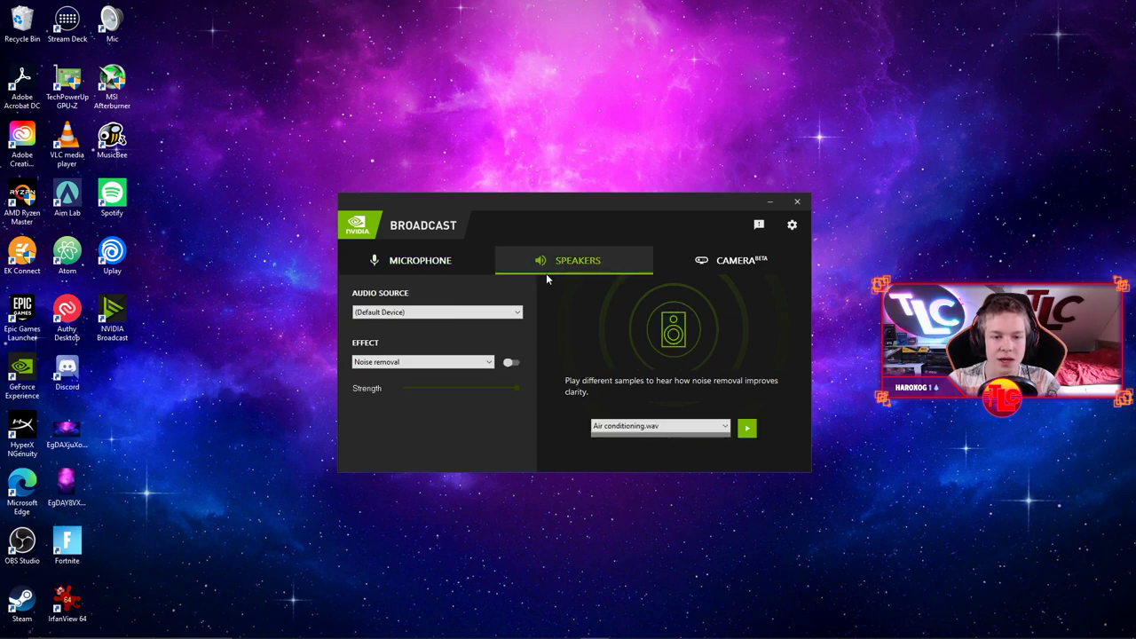
pyautogui.click(444, 312)
pyautogui.scroll(2, 449, 343)
pyautogui.scroll(-2, 436, 341)
pyautogui.scroll(2, 399, 352)
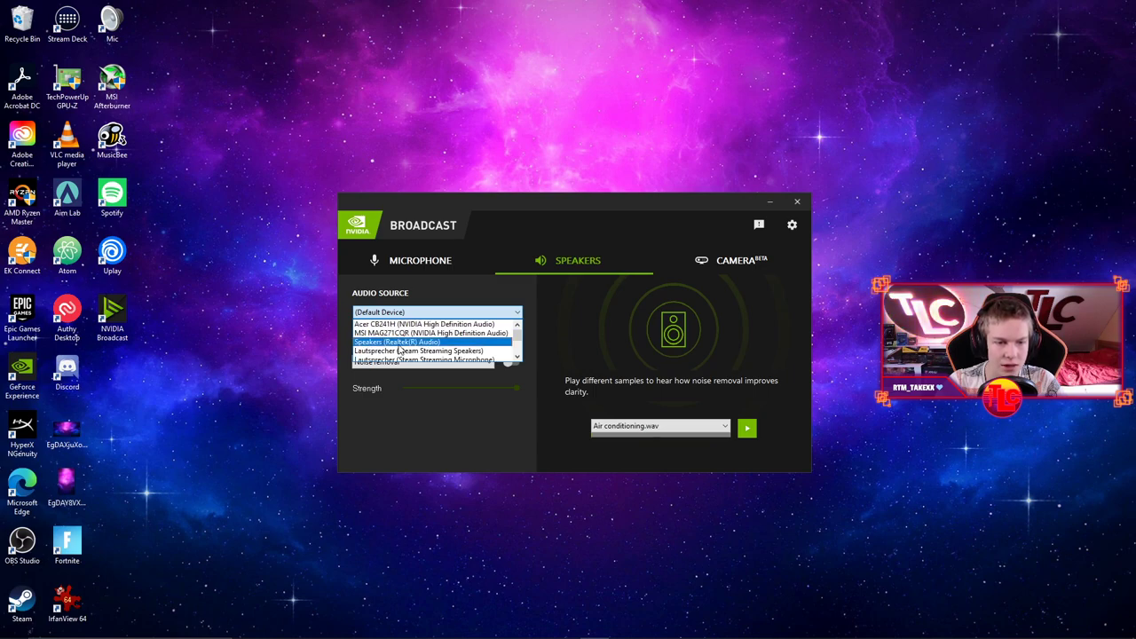
pyautogui.click(401, 344)
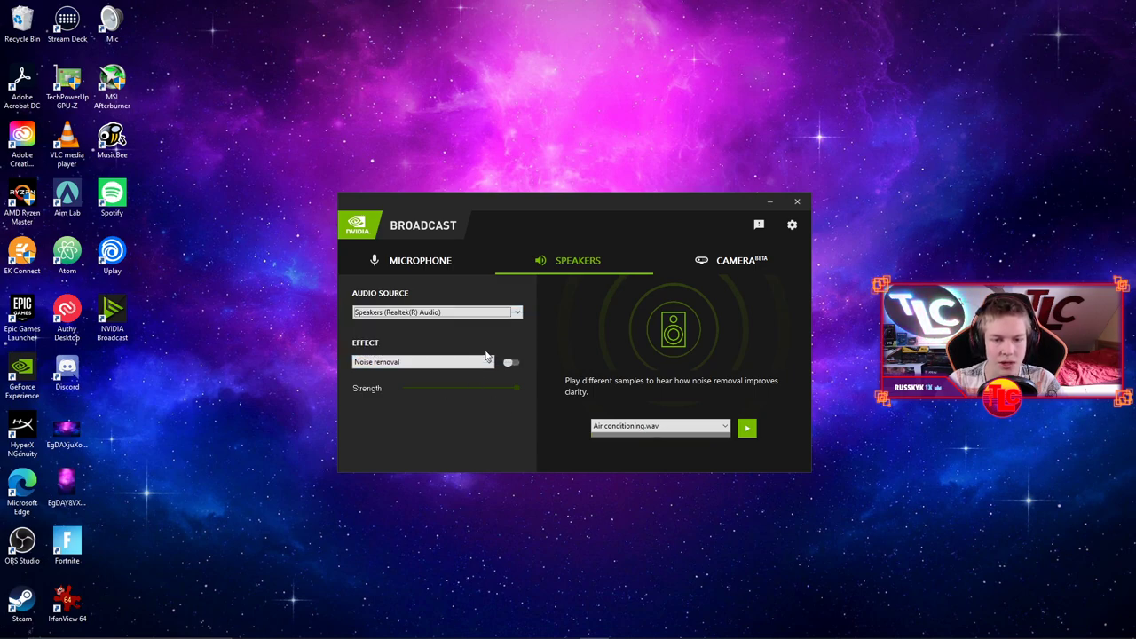
pyautogui.click(511, 363)
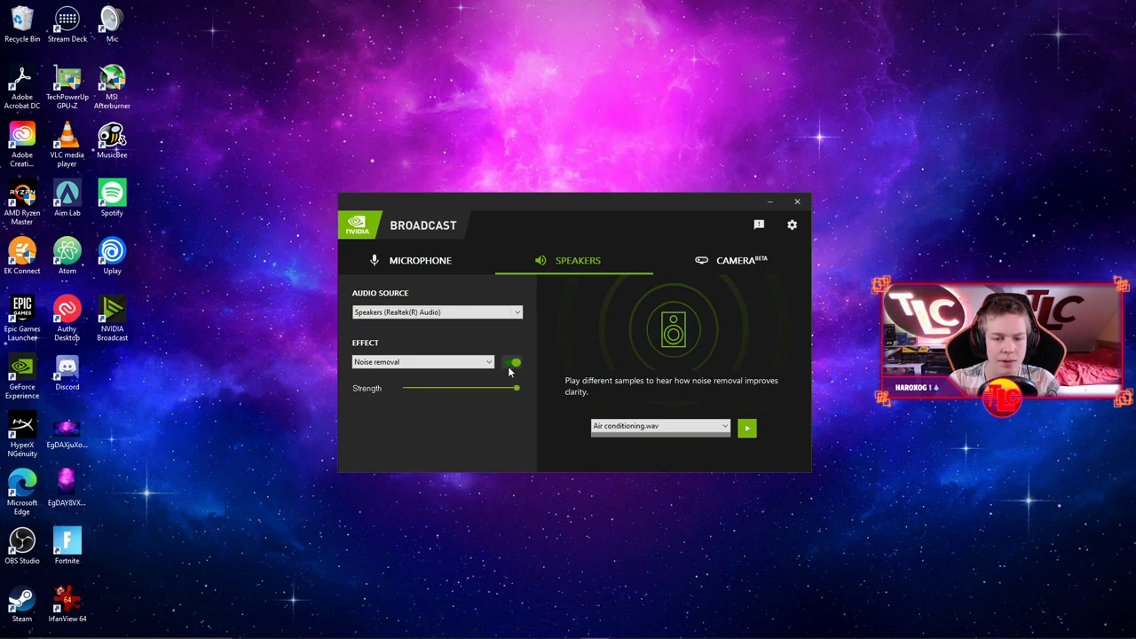
pyautogui.click(513, 363)
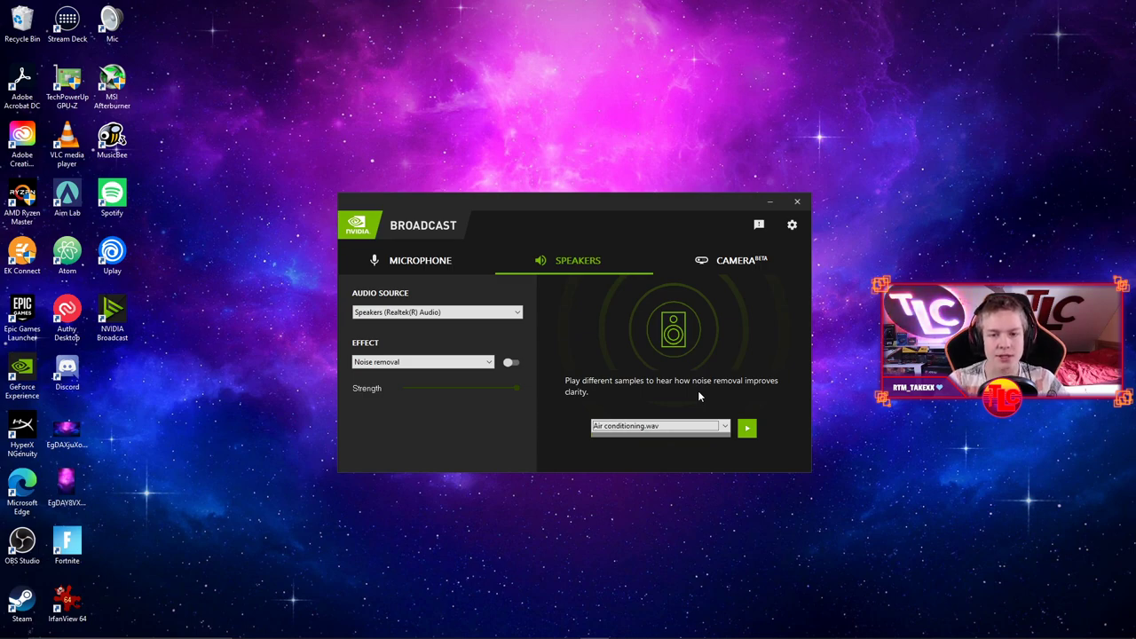
# Step: Reselect Logitech StreamCam as the source in the camera settings
pyautogui.click(729, 265)
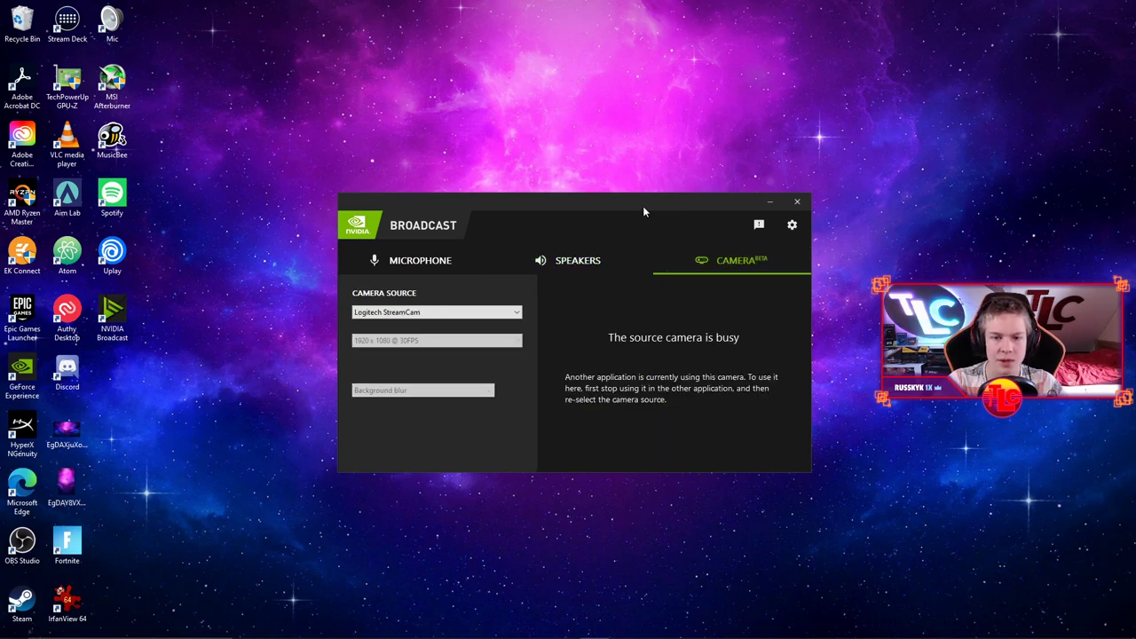
pyautogui.moveTo(638, 199); pyautogui.dragTo(632, 188)
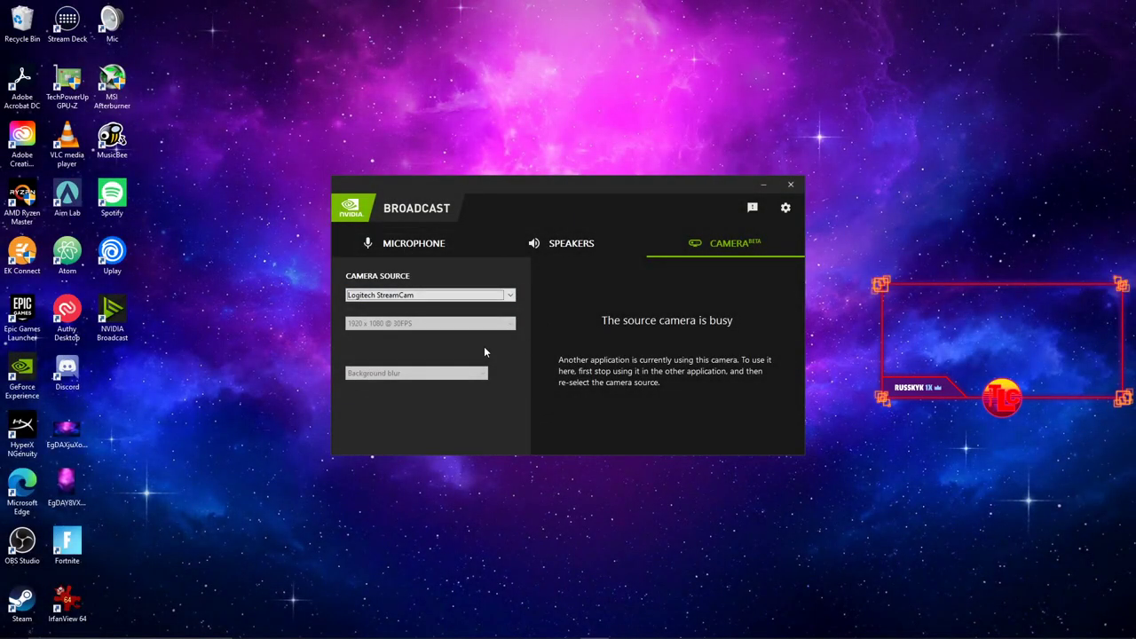
pyautogui.click(459, 298)
pyautogui.click(431, 309)
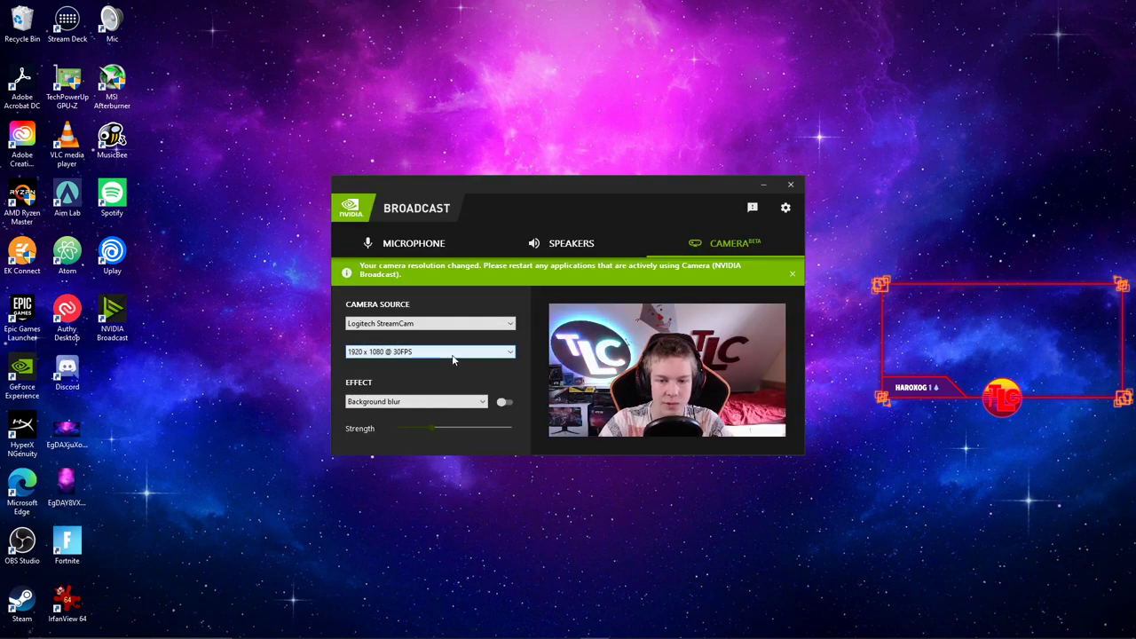
pyautogui.click(457, 324)
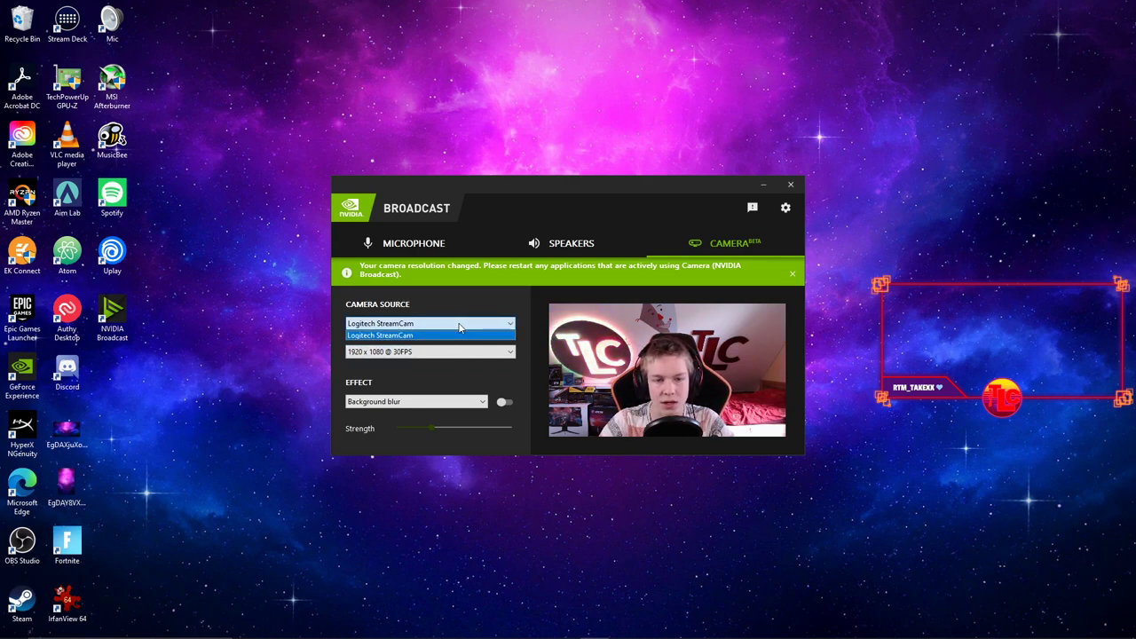
pyautogui.click(399, 335)
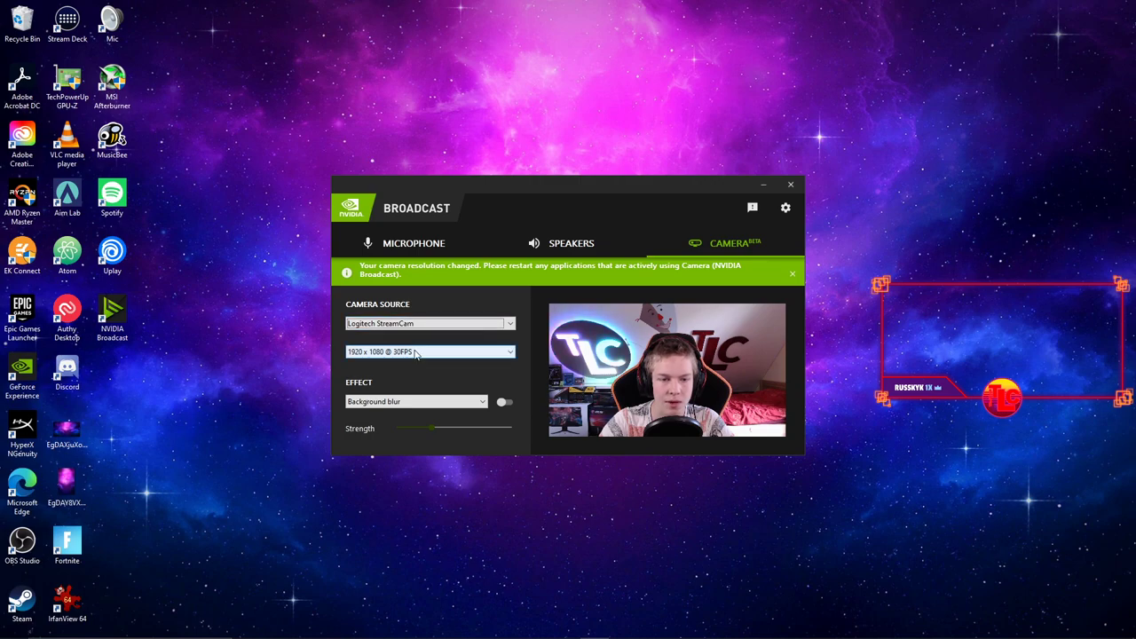
# Step: Set the camera resolution to 1280 x 720 @ 60FPS and dismiss the resolution notice
pyautogui.click(399, 351)
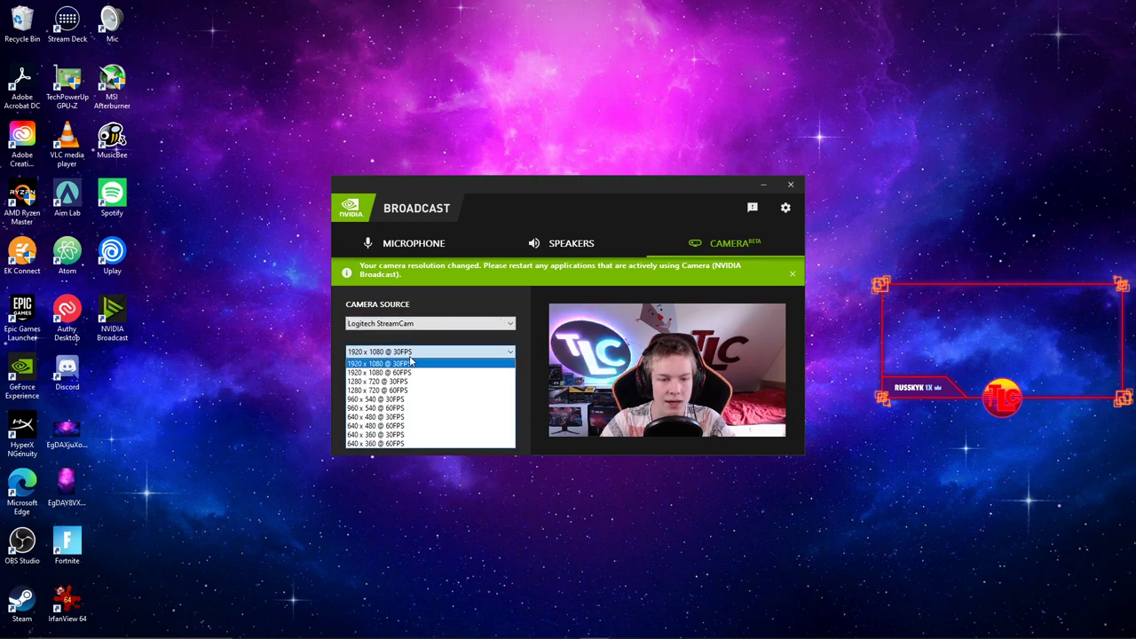
pyautogui.click(376, 391)
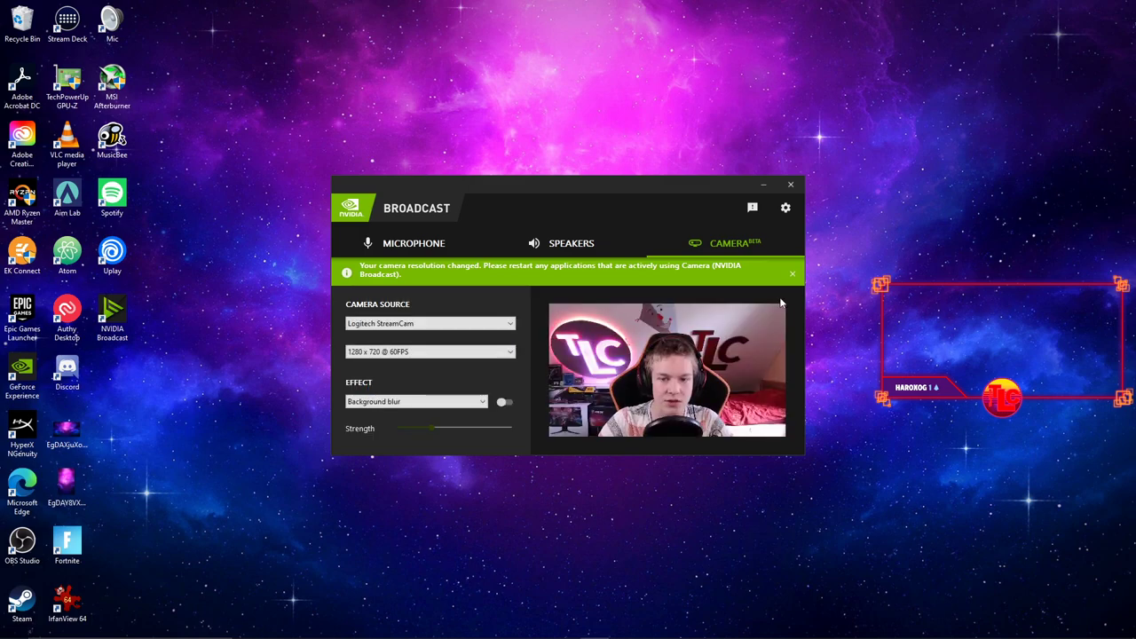
pyautogui.click(792, 274)
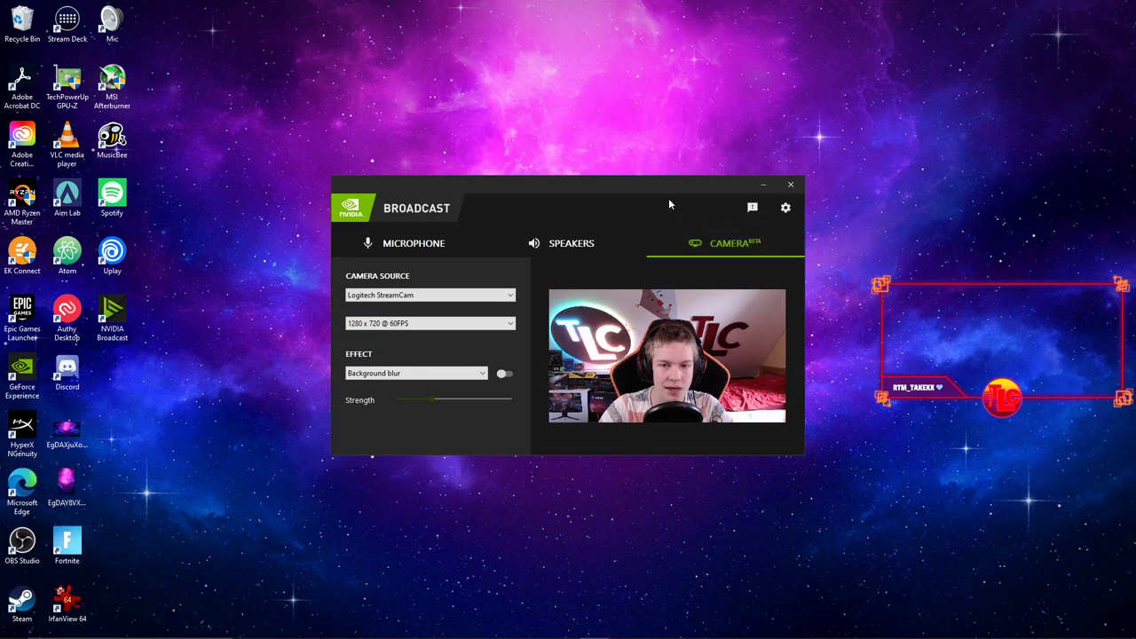
# Step: Try the Background blur camera effect at minimum strength, and switch the effect off again
pyautogui.click(404, 348)
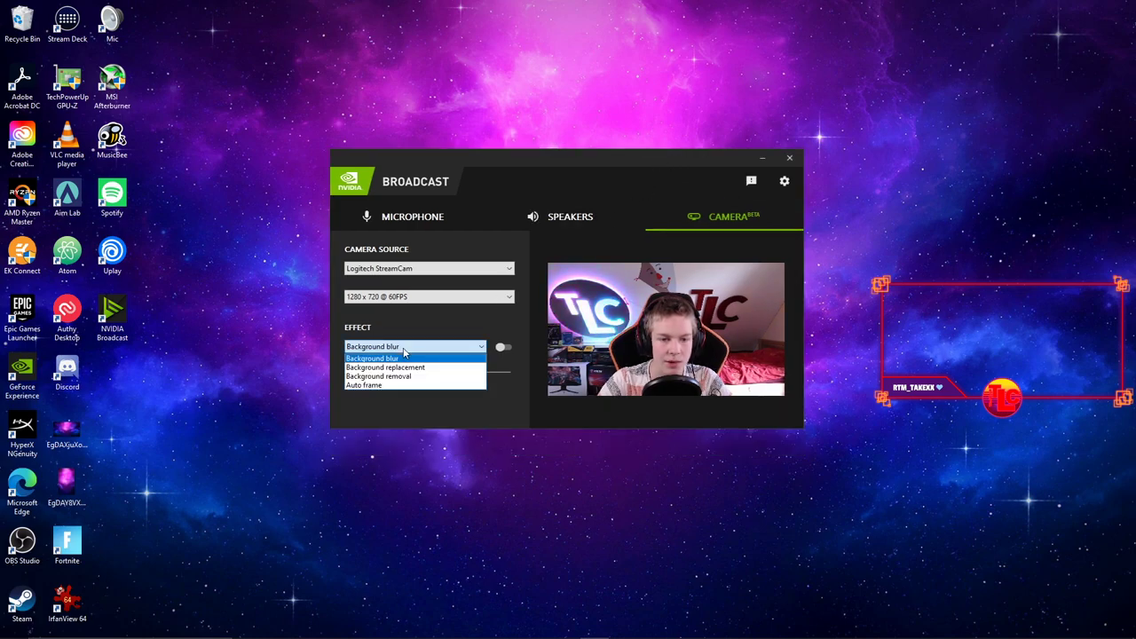
pyautogui.click(404, 357)
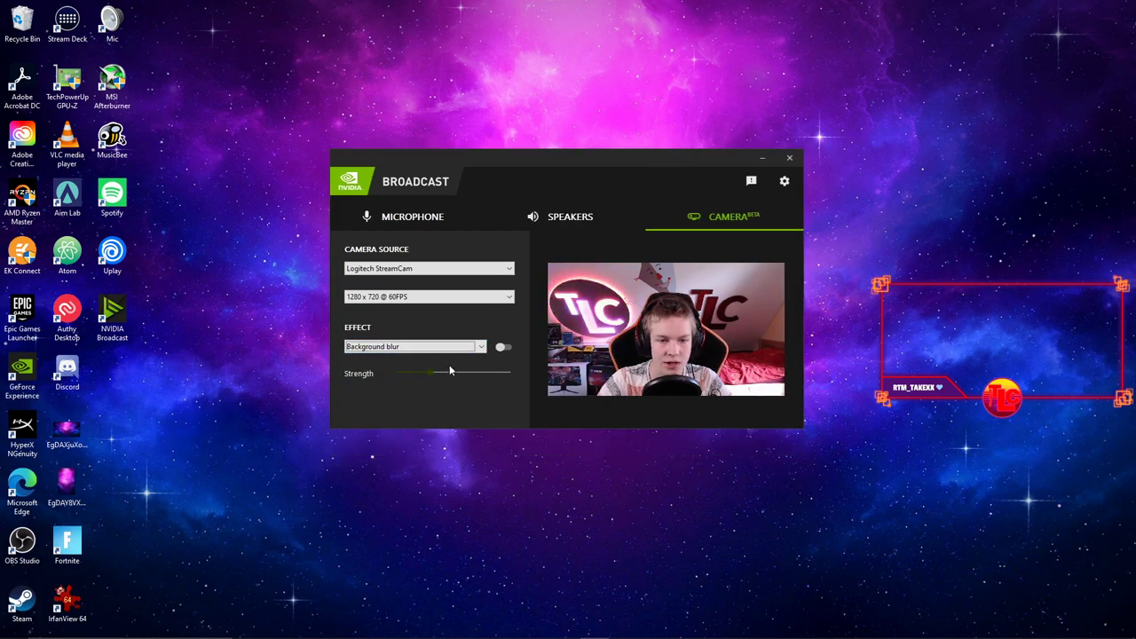
pyautogui.click(506, 347)
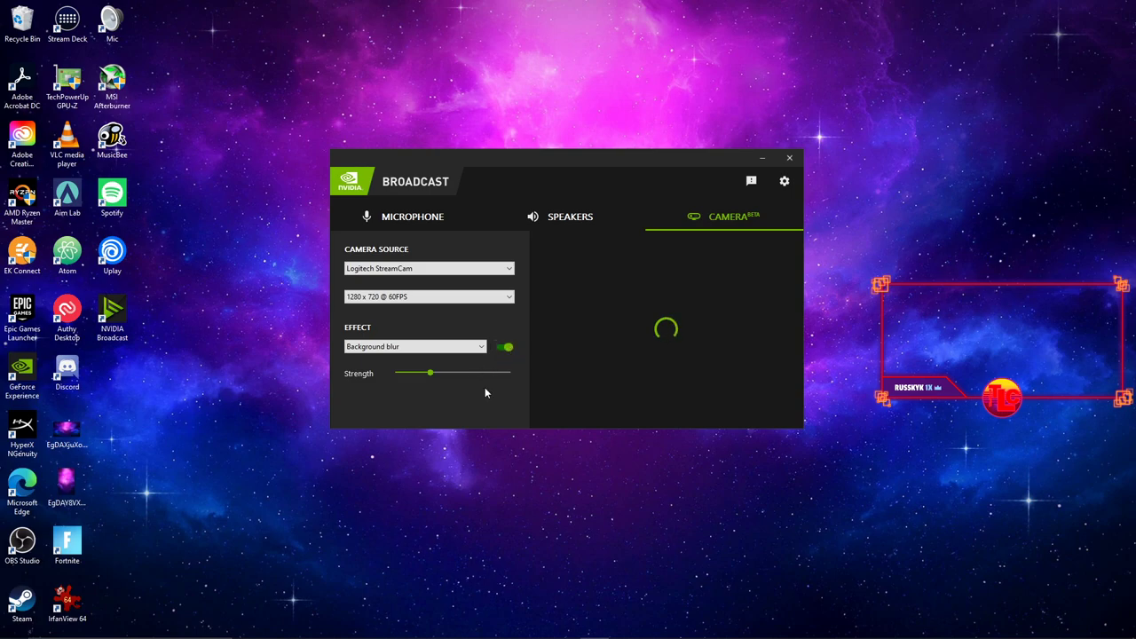
pyautogui.moveTo(431, 376); pyautogui.dragTo(397, 374)
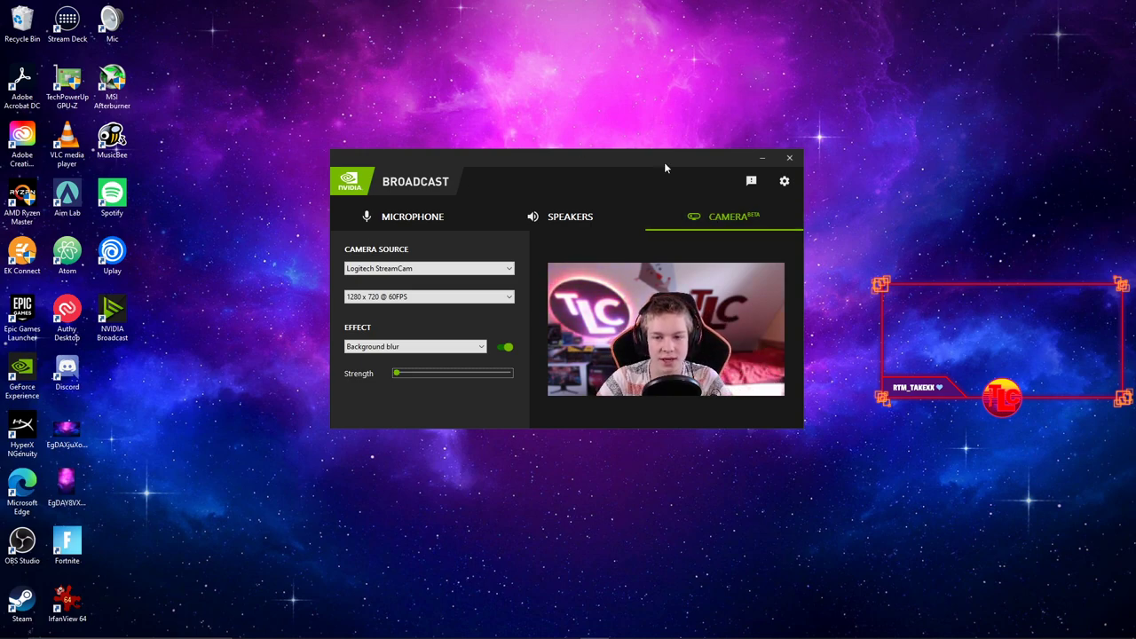
pyautogui.moveTo(650, 158); pyautogui.dragTo(639, 108)
pyautogui.click(494, 297)
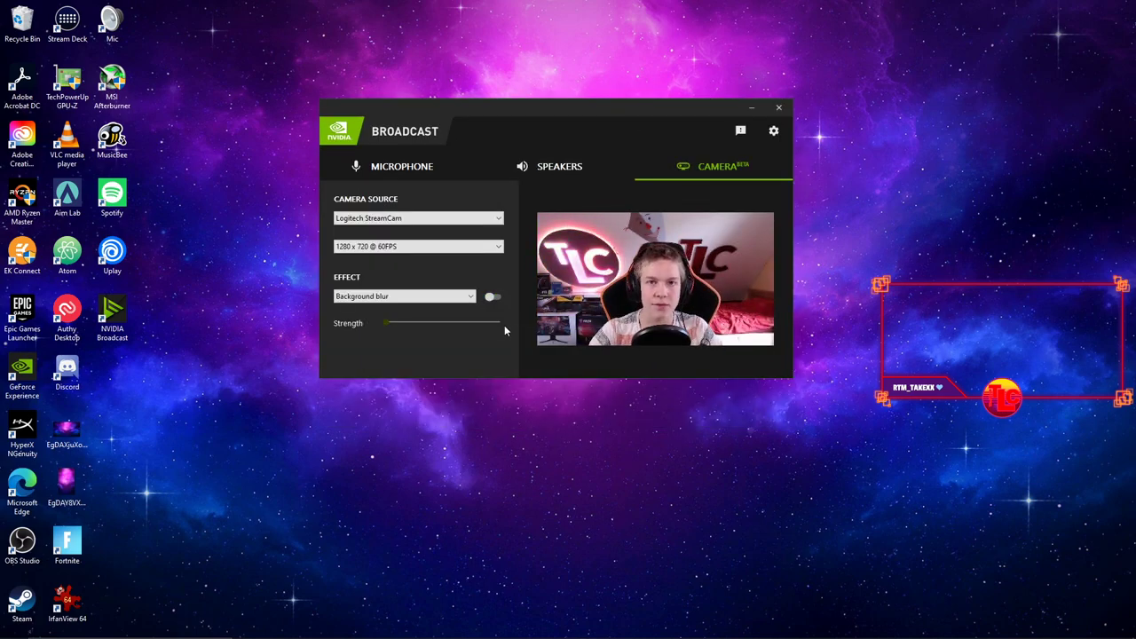
# Step: Look at the Background replacement effect, and set the camera effect to Background removal and enable it
pyautogui.click(444, 296)
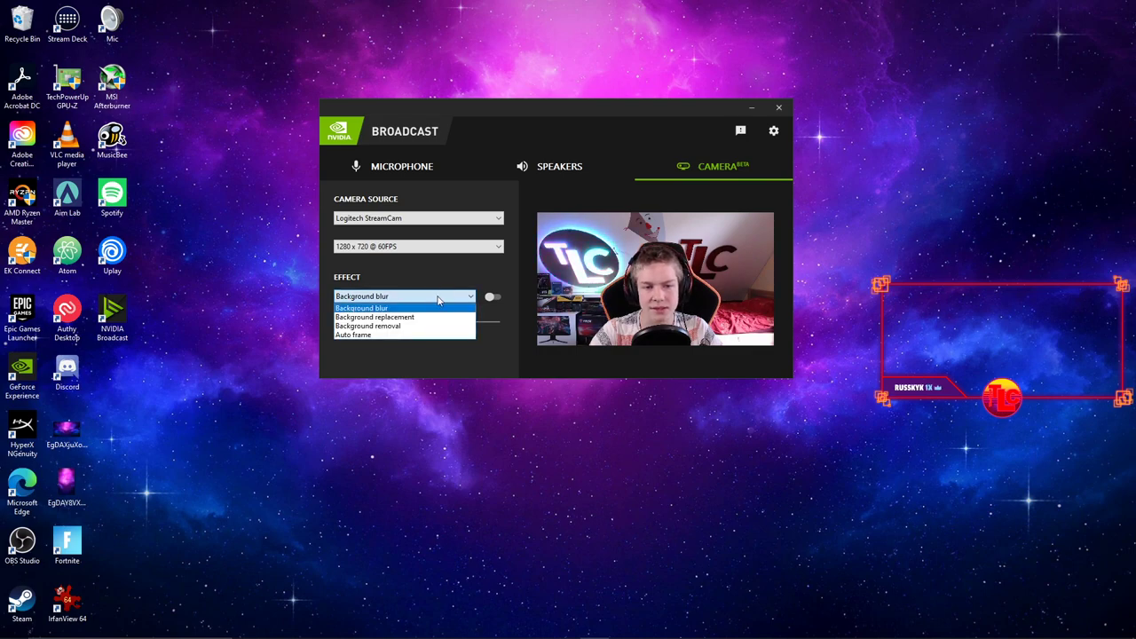
pyautogui.click(405, 317)
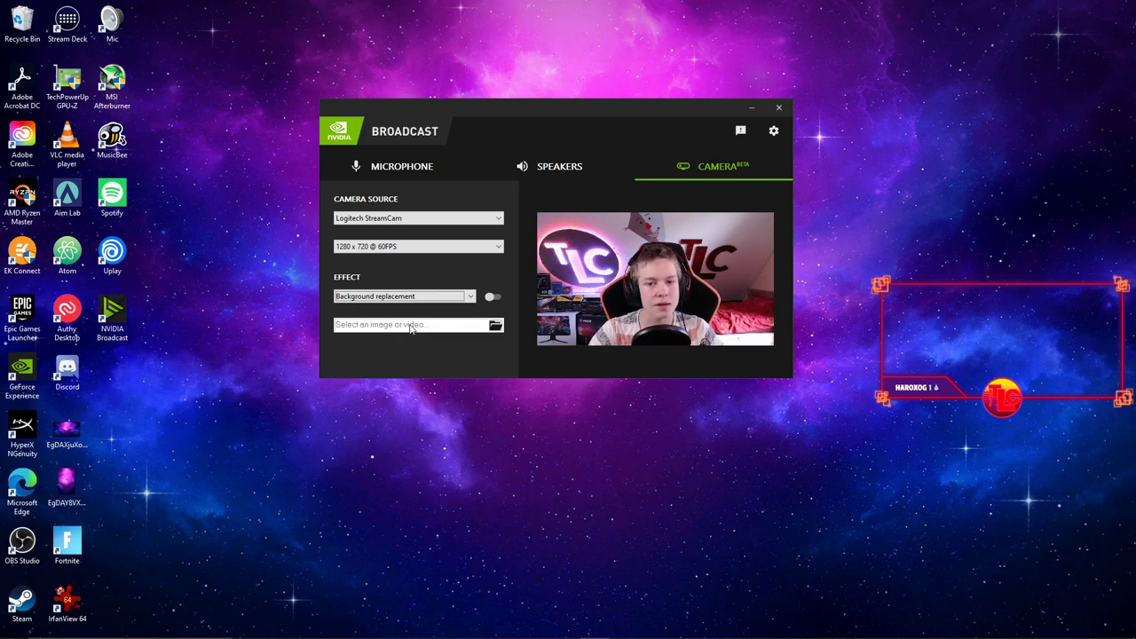
pyautogui.click(400, 297)
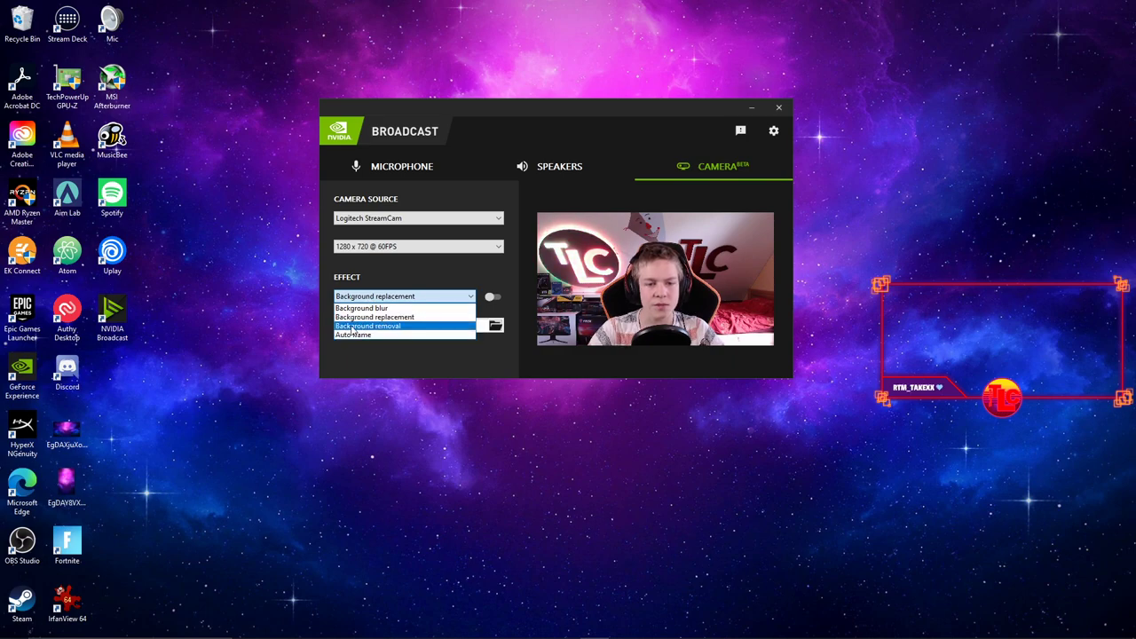
pyautogui.click(350, 332)
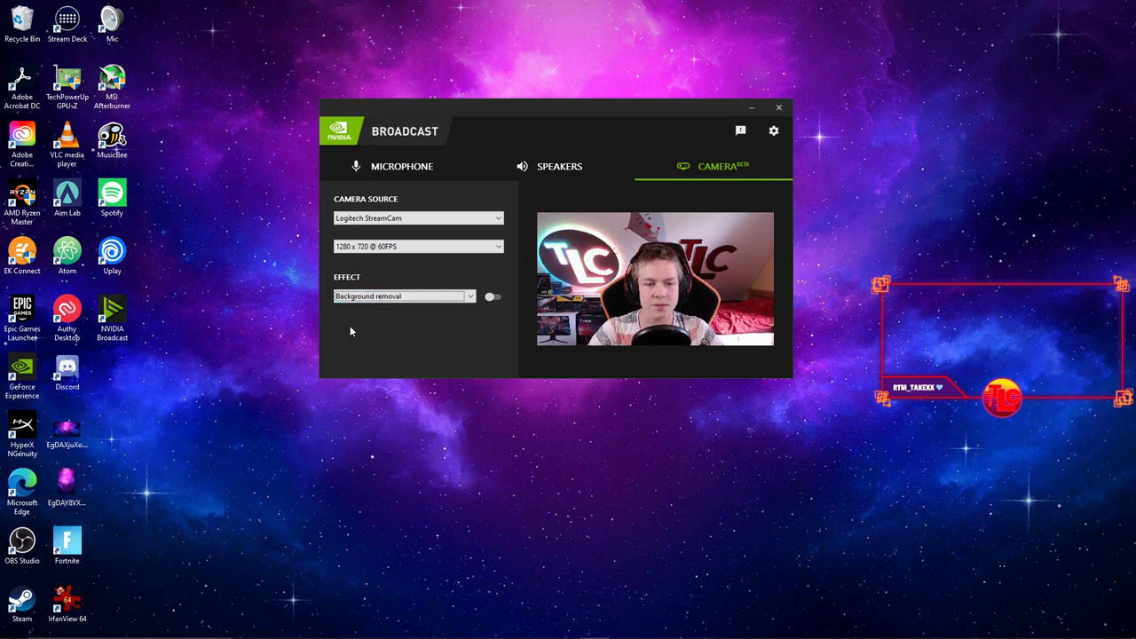
pyautogui.click(493, 298)
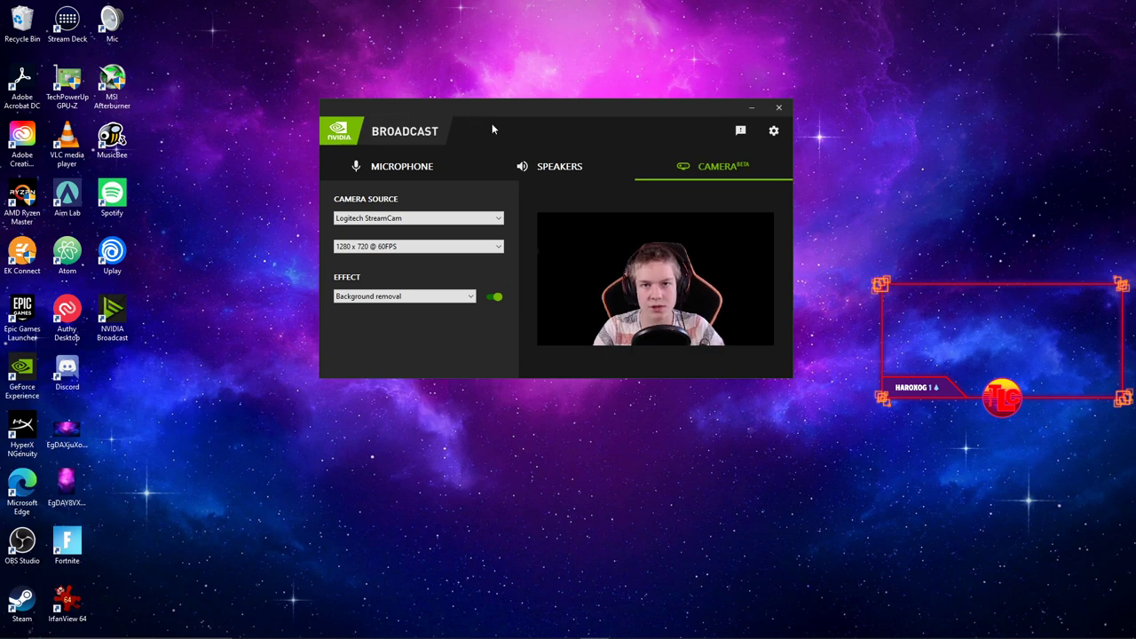
# Step: Try the Auto frame camera effect
pyautogui.click(383, 296)
pyautogui.click(376, 335)
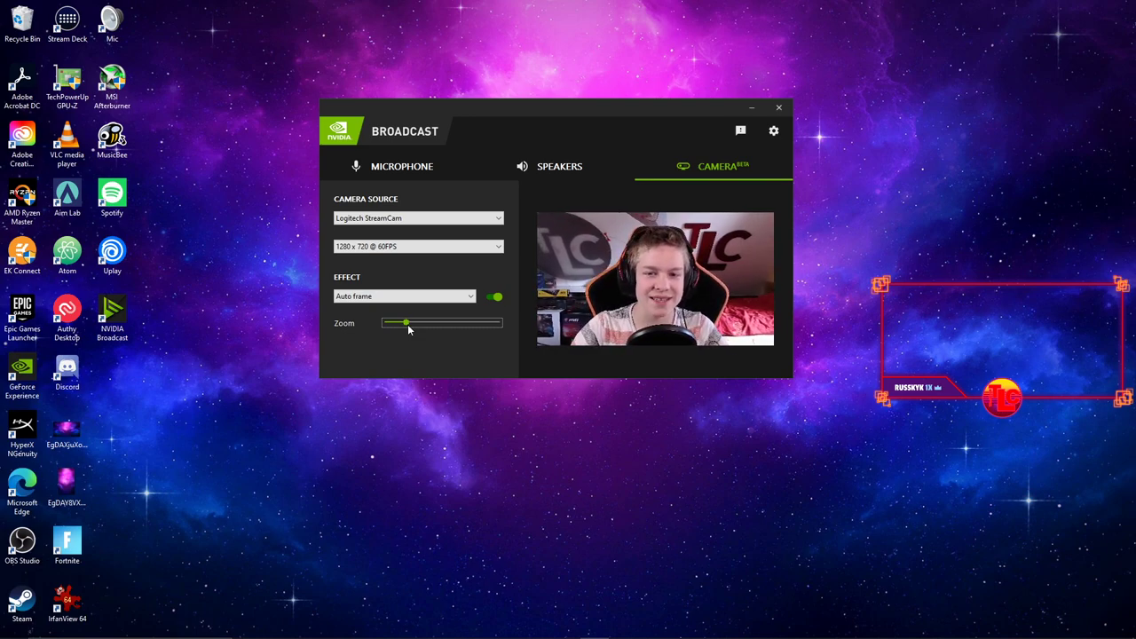
# Step: Show the GPU performance overlay on screen
pyautogui.hotkey('alt', 'r')
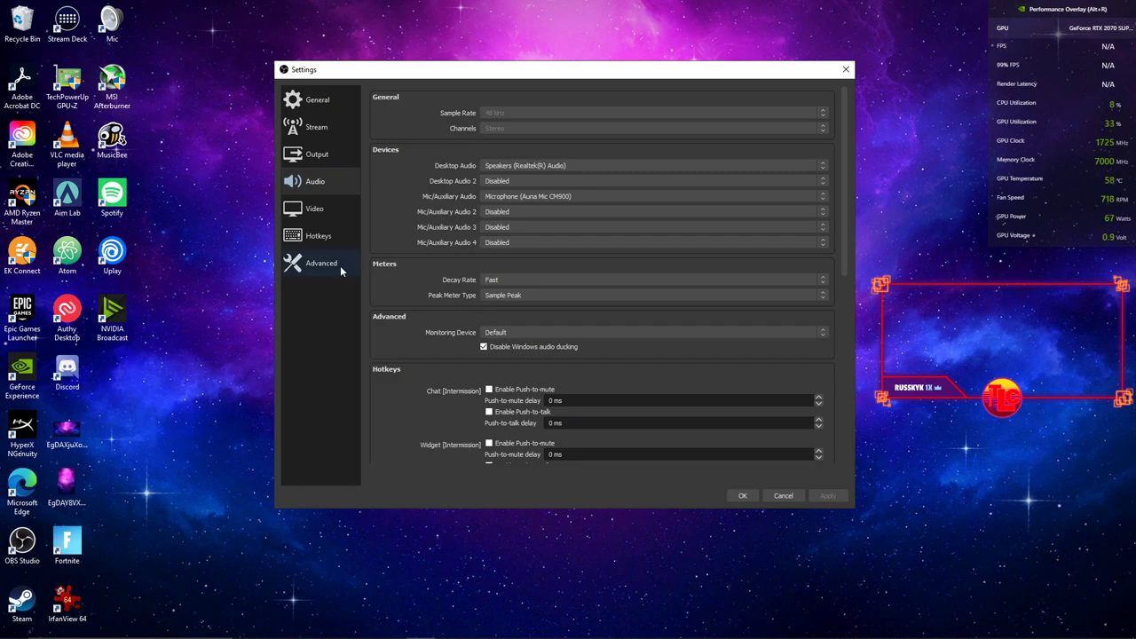
# Step: In the OBS audio settings, view the available devices for Mic/Auxiliary Audio 2 and close the settings
pyautogui.click(507, 212)
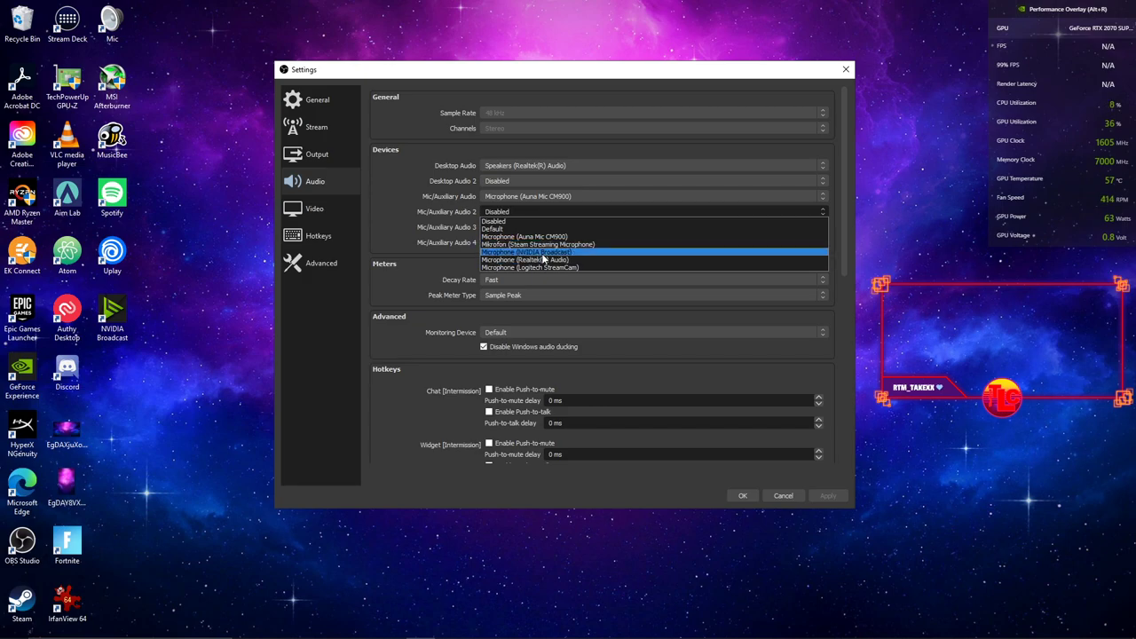
pyautogui.click(742, 496)
pyautogui.click(742, 495)
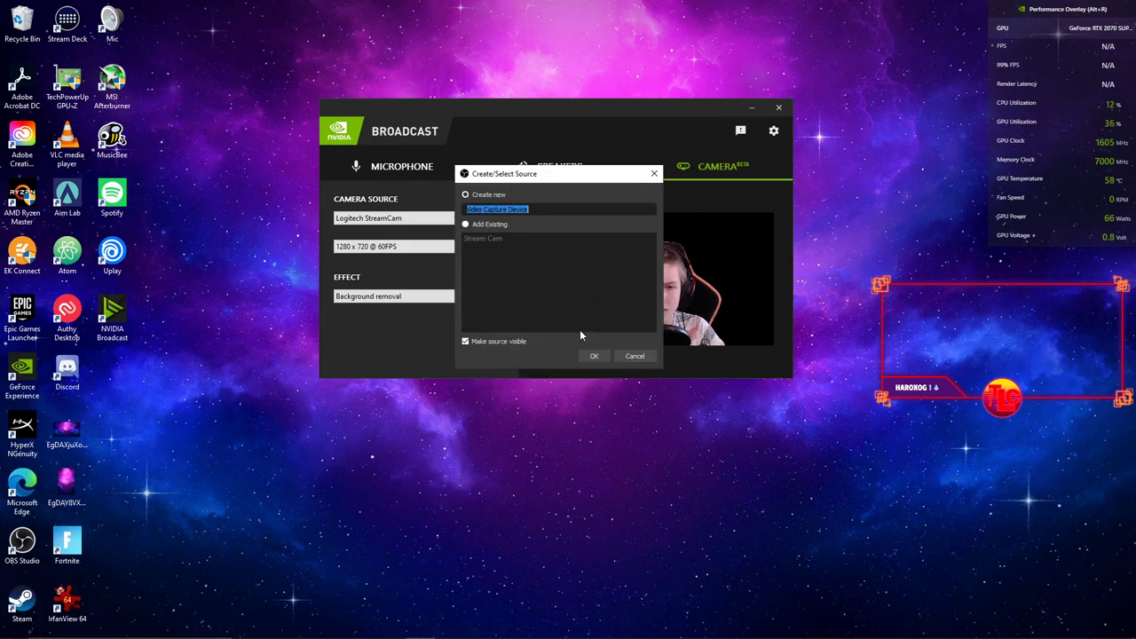
# Step: Add a new Video Capture Device source in OBS, set its device to Camera (NVIDIA Broadcast), and confirm its properties
pyautogui.click(592, 355)
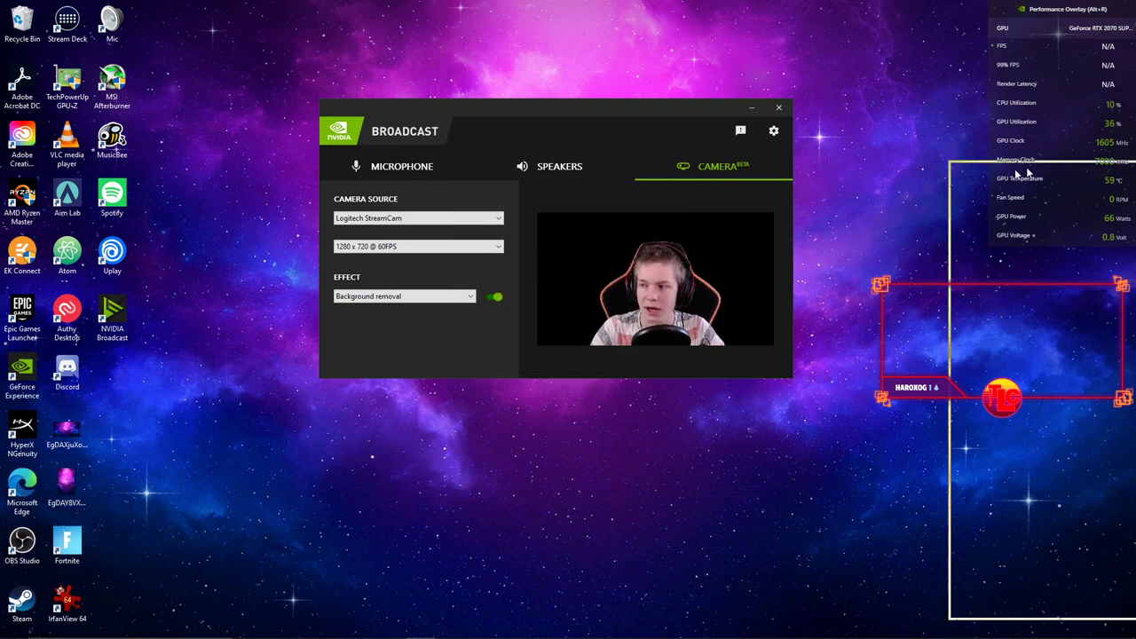
pyautogui.click(430, 367)
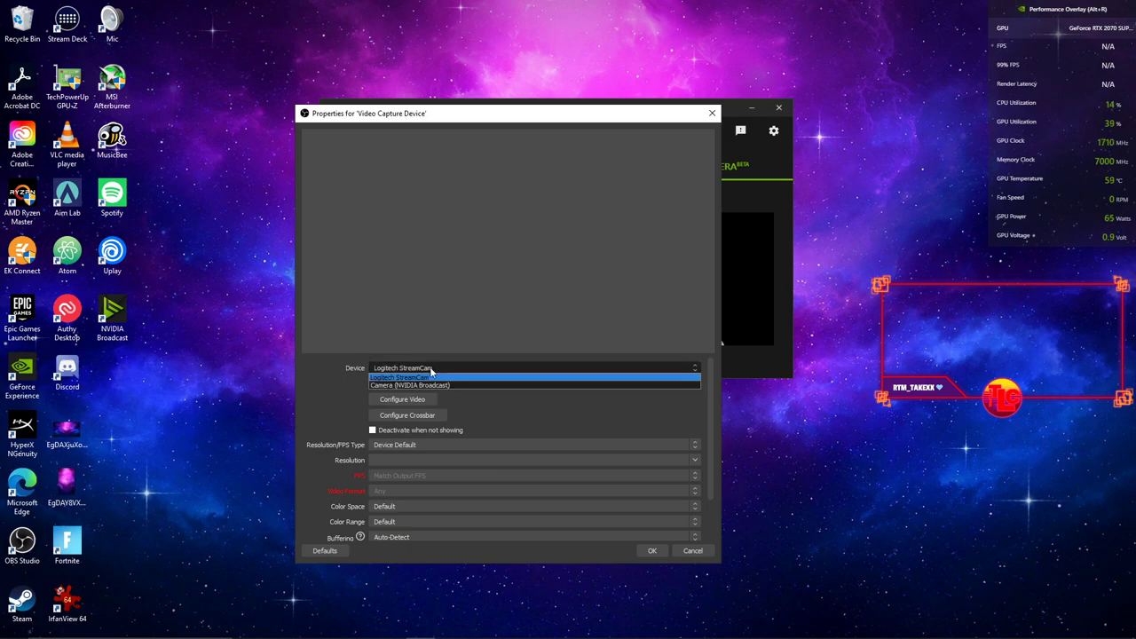
pyautogui.click(421, 384)
pyautogui.moveTo(474, 124); pyautogui.dragTo(521, 74)
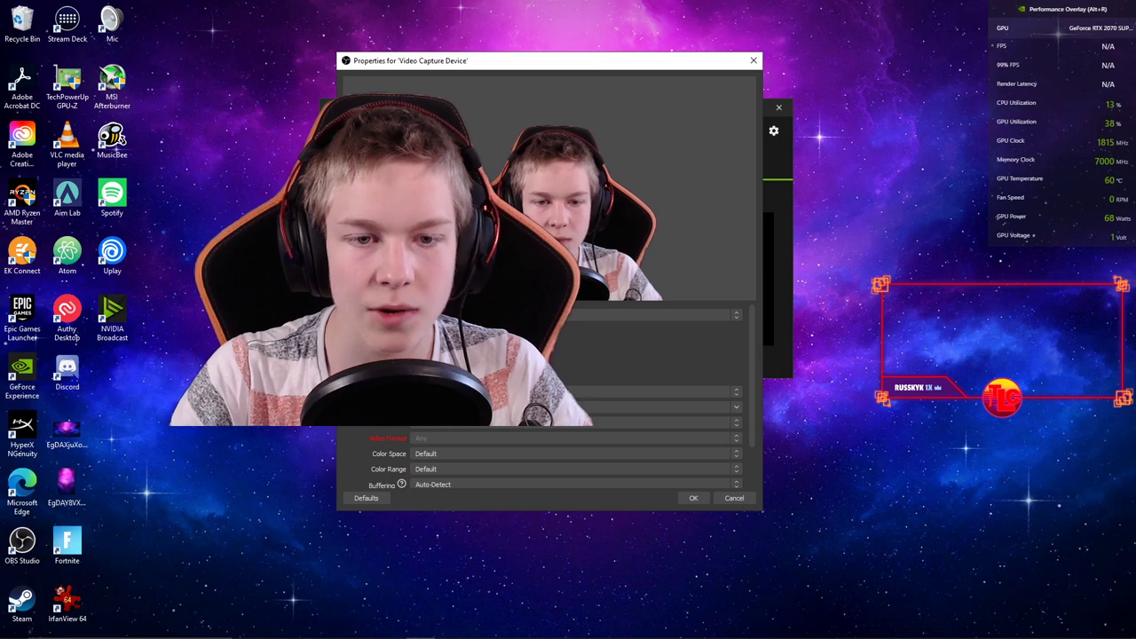
pyautogui.scroll(-2, 577, 355)
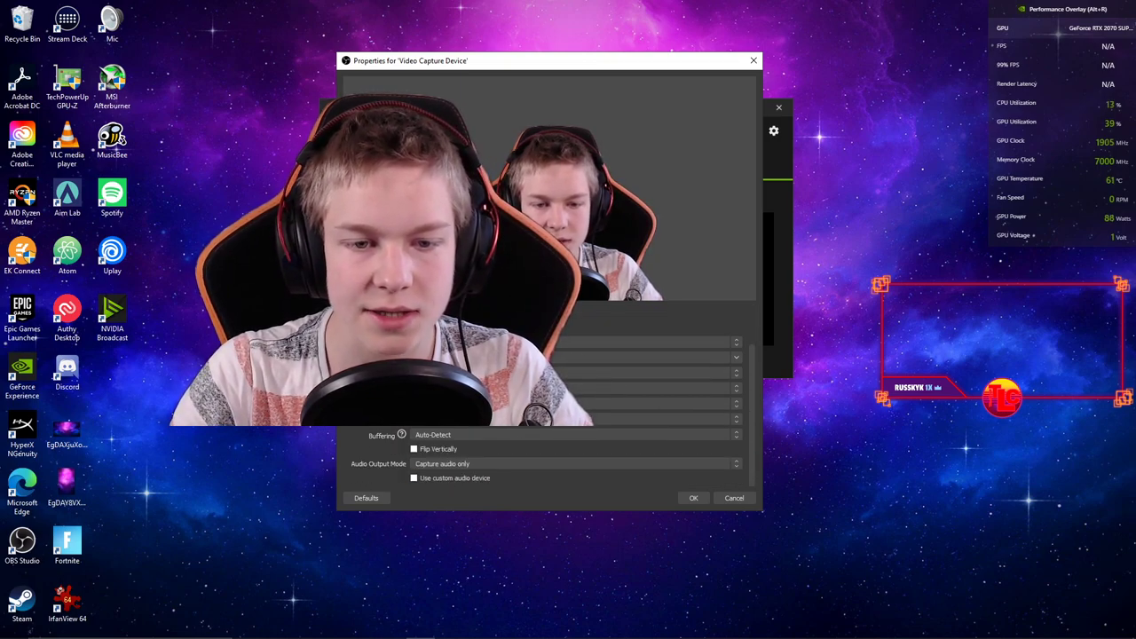
pyautogui.scroll(2, 581, 417)
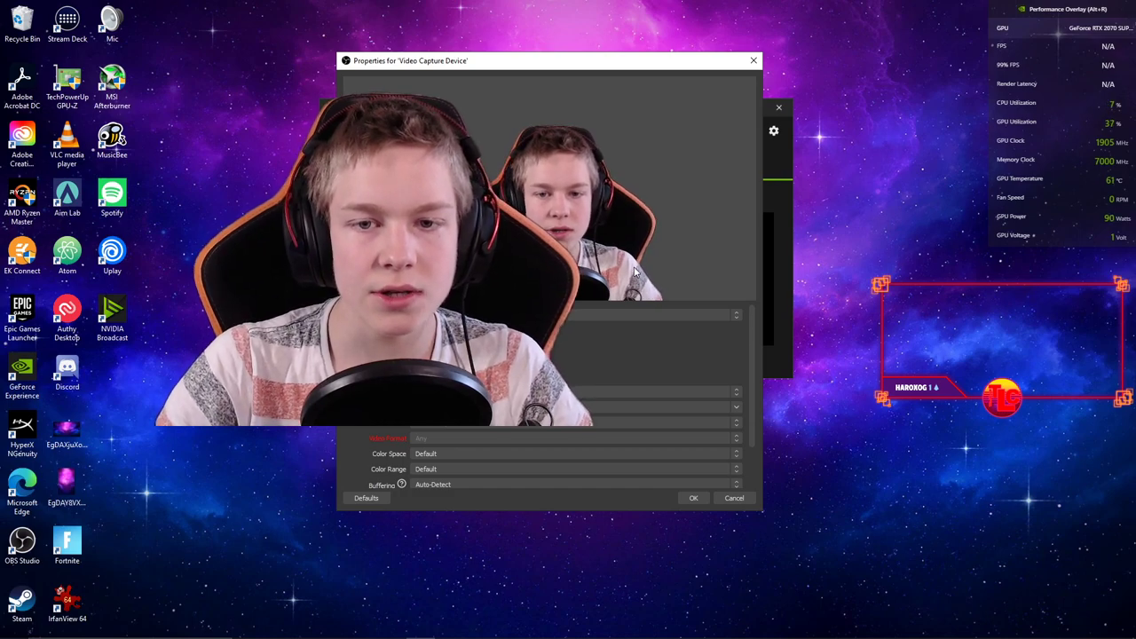
pyautogui.click(693, 498)
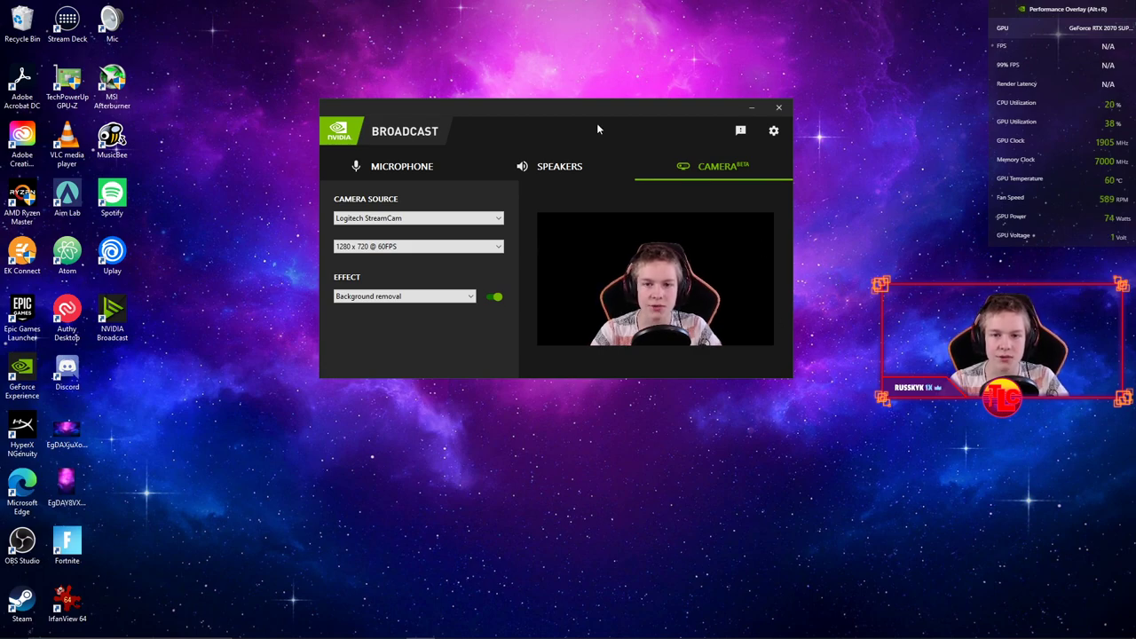
pyautogui.moveTo(536, 103); pyautogui.dragTo(537, 137)
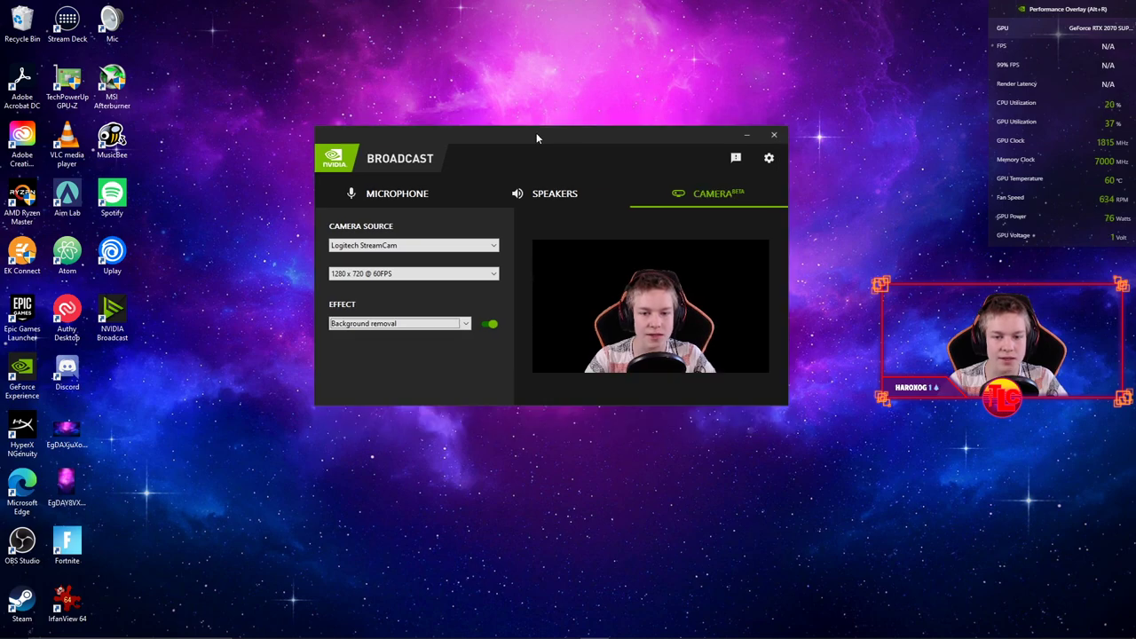